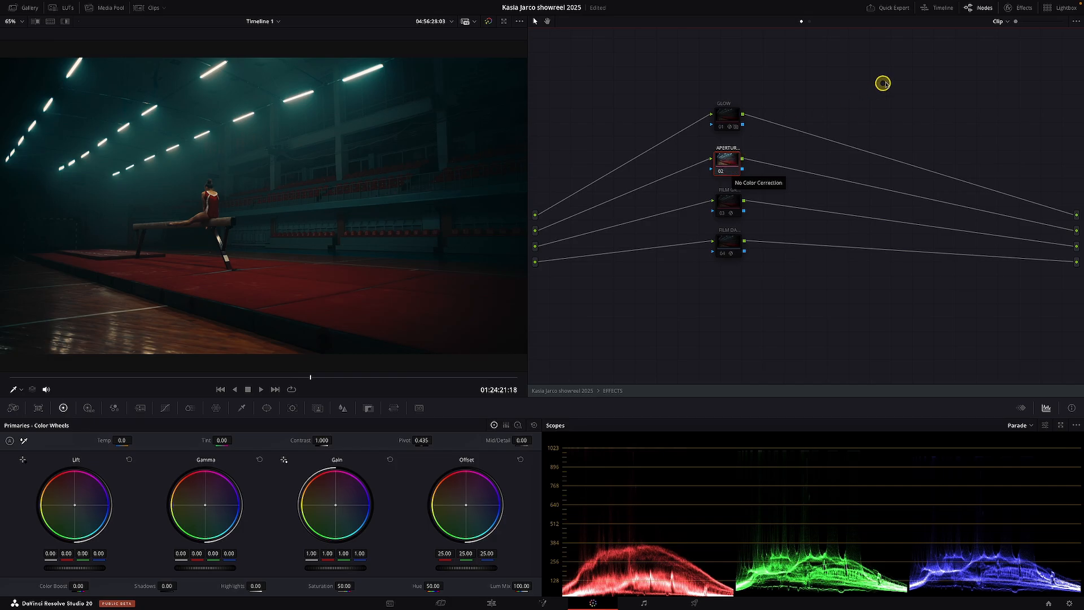
- Search the effects library for the aperture effect, apply it to the APERTURE node, and toggle the node to compare the image
left_click(1023, 7)
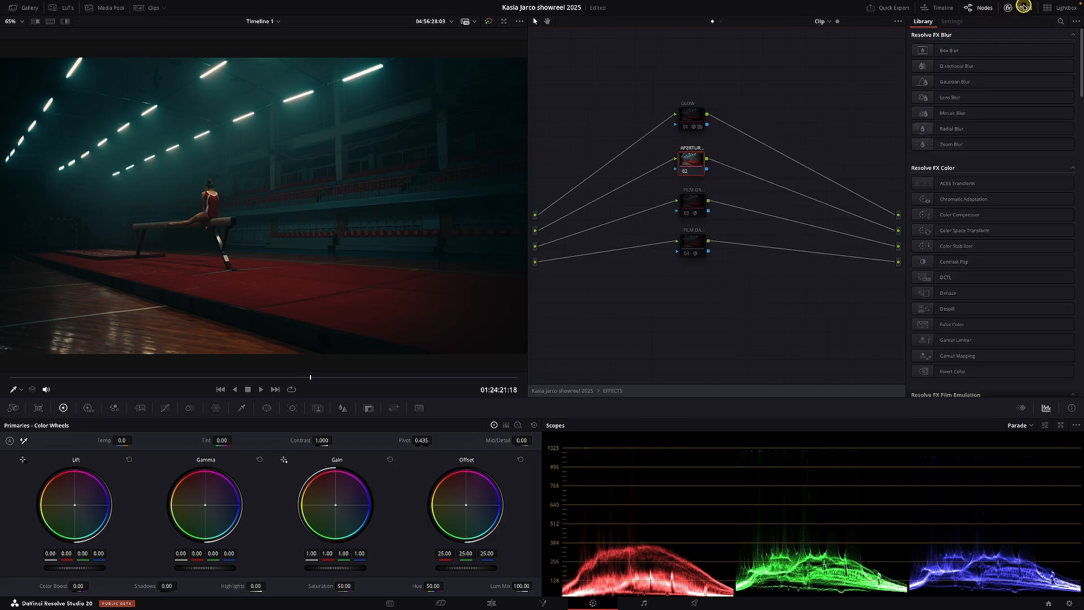
left_click(1060, 21)
type("apertur")
left_click_drag(960, 72, 693, 159)
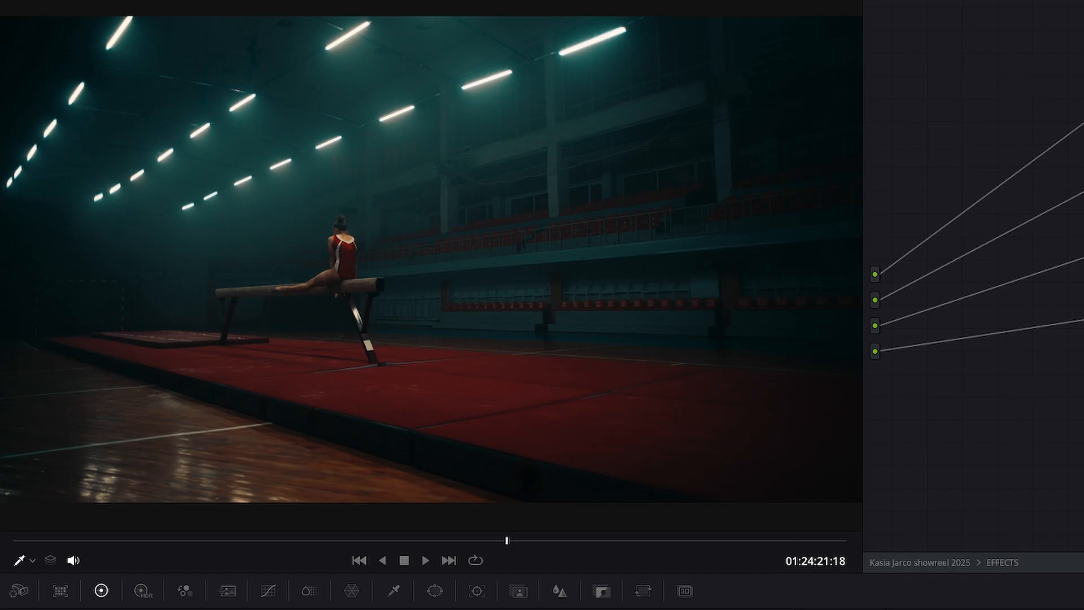
key("ctrl+d")
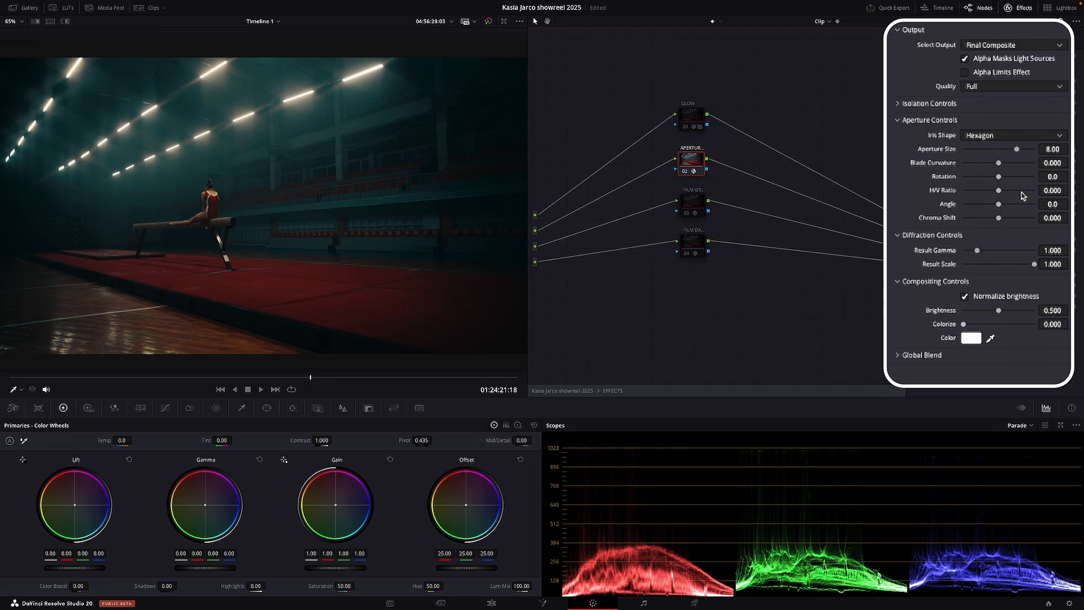
- Try the iris shapes Triangle, Square, Pentagon, Hexagon, Heptagon and Octagon one after another on the aperture effect
left_click(1004, 134)
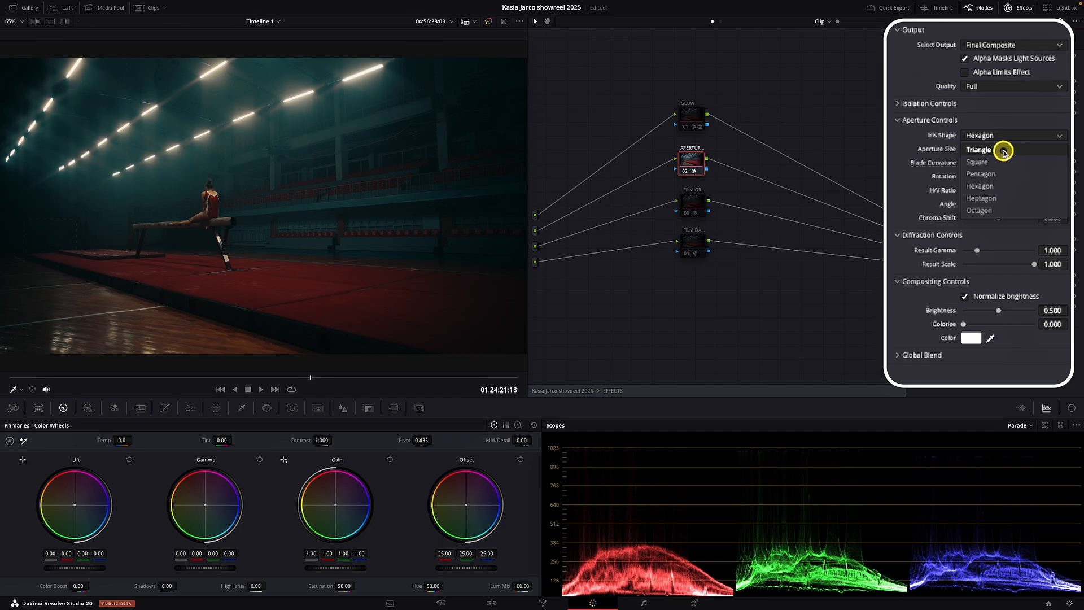
left_click(1003, 151)
left_click(1003, 136)
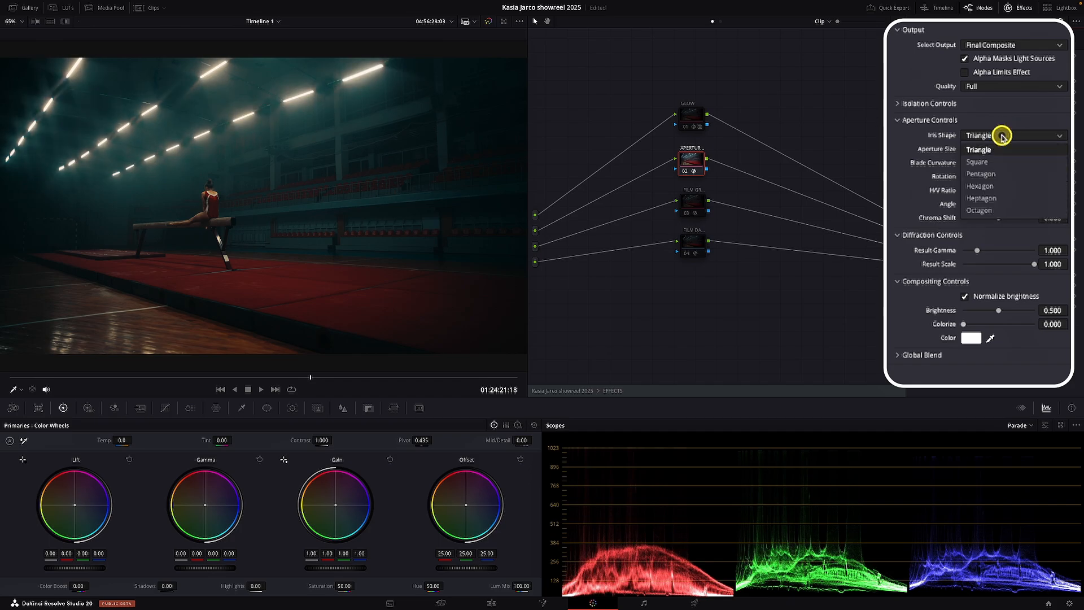
left_click(1000, 162)
left_click(998, 137)
left_click(1000, 175)
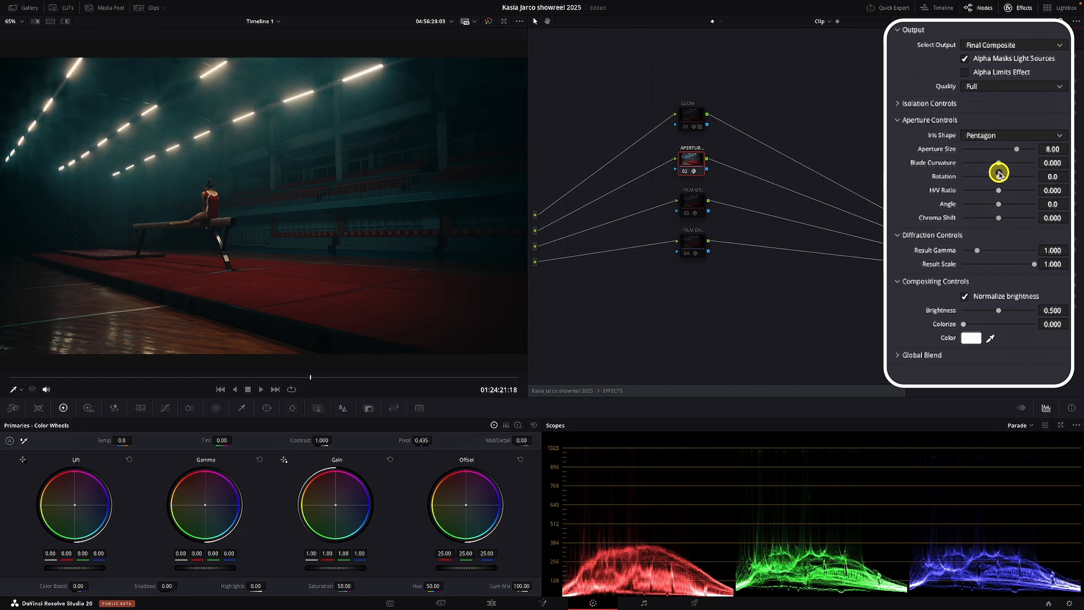
left_click(1004, 136)
left_click(1004, 186)
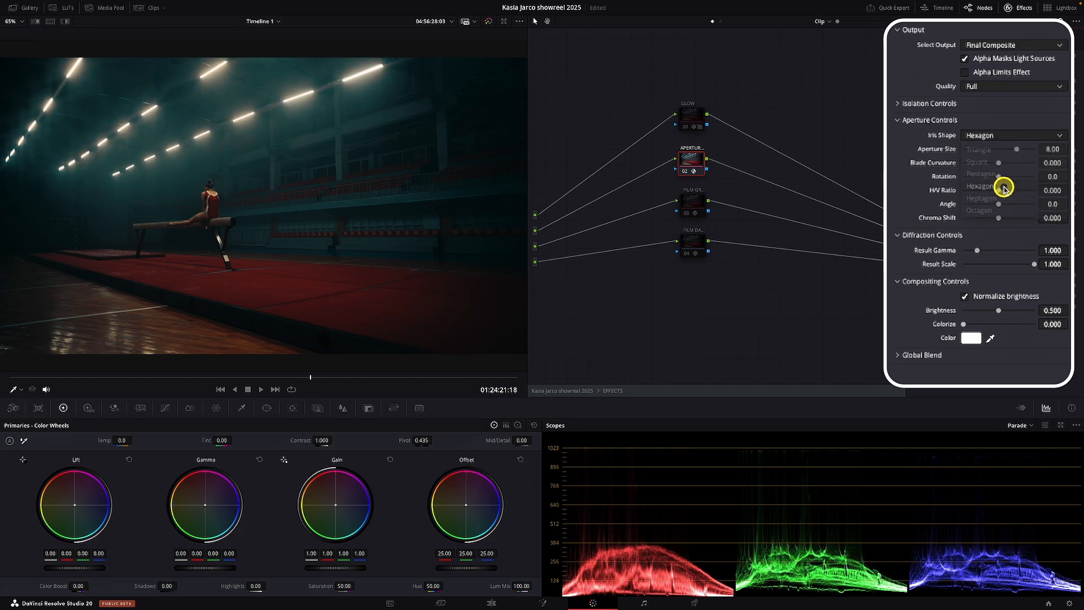
left_click(1003, 137)
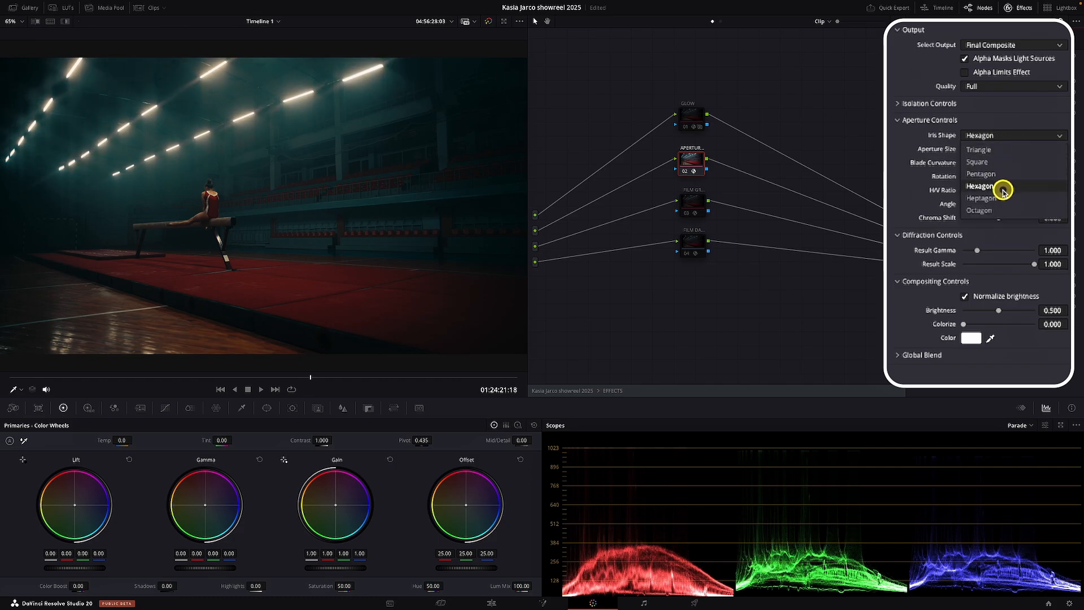
left_click(1003, 199)
left_click(1003, 136)
left_click(1004, 209)
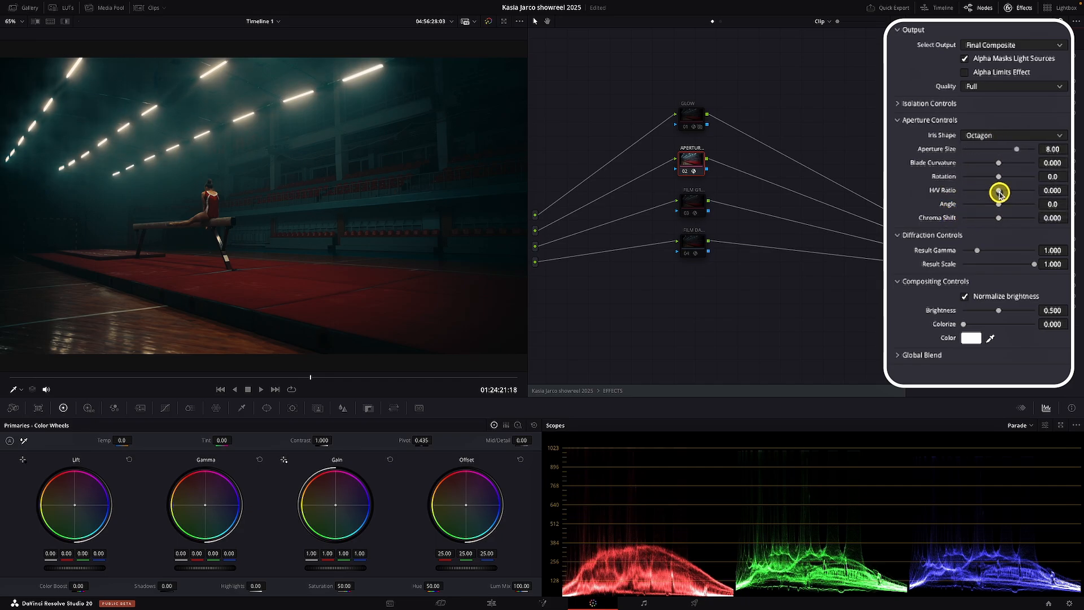
- Set the iris to Triangle, aperture size 7.58, blade curvature 0.194, rotation 76.7, H/V ratio 0.194, angle 62.8 and chroma shift 0.297
left_click(998, 135)
left_click(1000, 149)
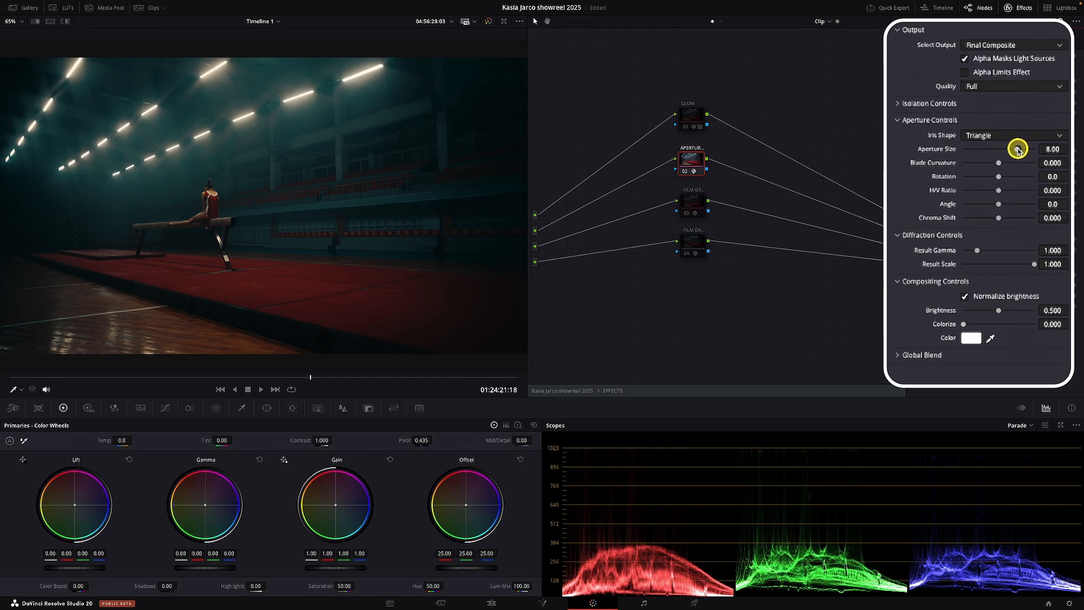
mouse_move(1018, 149)
left_mouse_down()
mouse_move(963, 148)
mouse_move(1014, 150)
left_mouse_up()
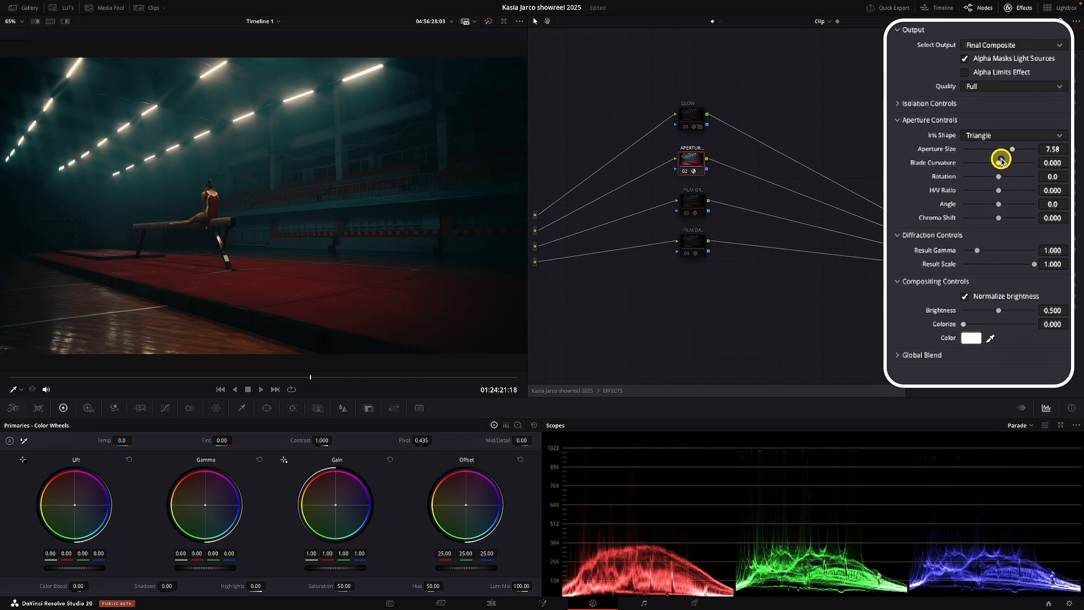
mouse_move(1000, 162)
left_mouse_down()
mouse_move(966, 164)
mouse_move(1006, 165)
left_mouse_up()
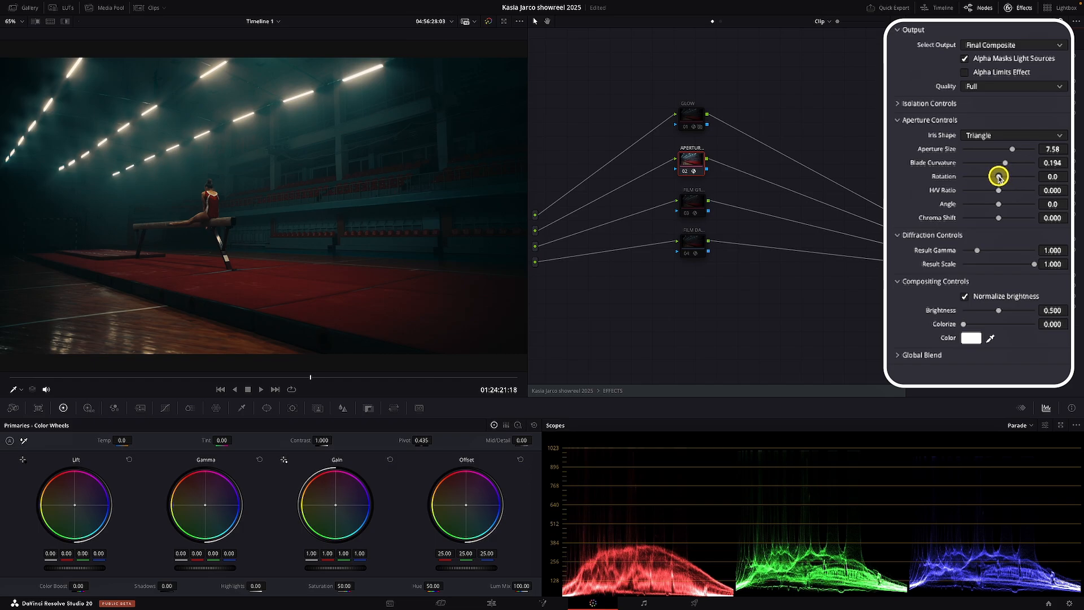
left_click_drag(998, 176, 1011, 207)
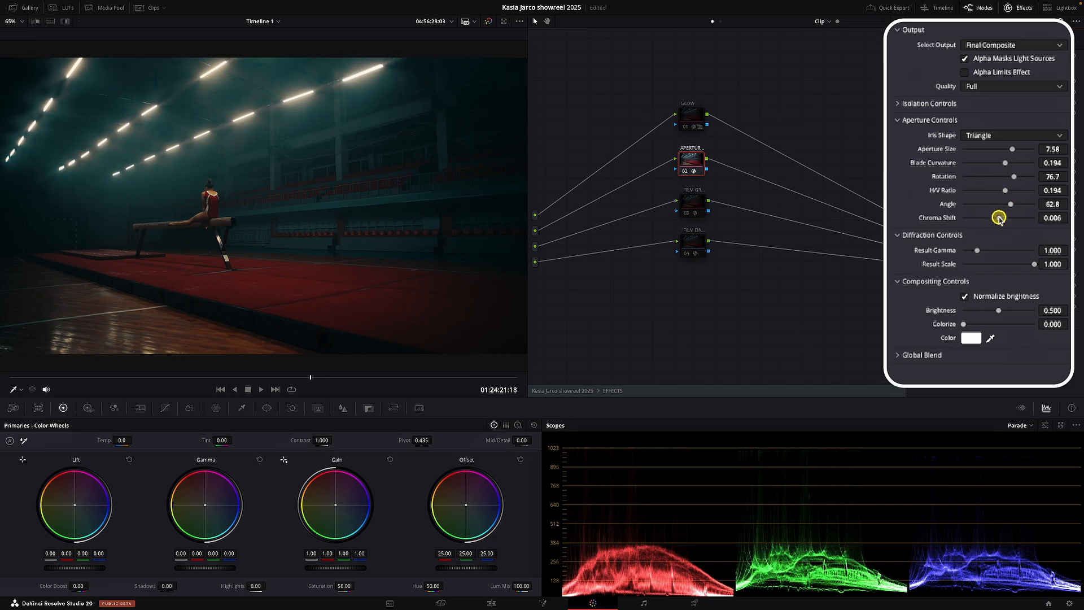
mouse_move(1000, 219)
left_mouse_down()
mouse_move(964, 219)
mouse_move(1012, 218)
left_mouse_up()
- Set the diffraction's result gamma to 1.062 and its result scale to 0.837
mouse_move(980, 250)
left_mouse_down()
mouse_move(1014, 252)
mouse_move(980, 252)
left_mouse_up()
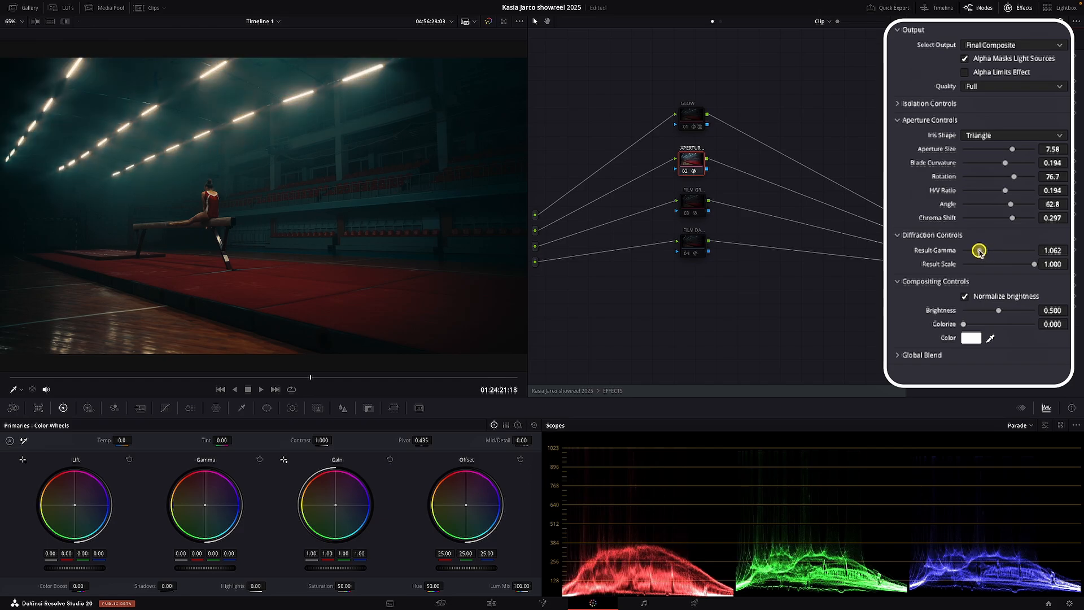
mouse_move(1034, 265)
left_mouse_down()
mouse_move(985, 267)
mouse_move(1023, 271)
left_mouse_up()
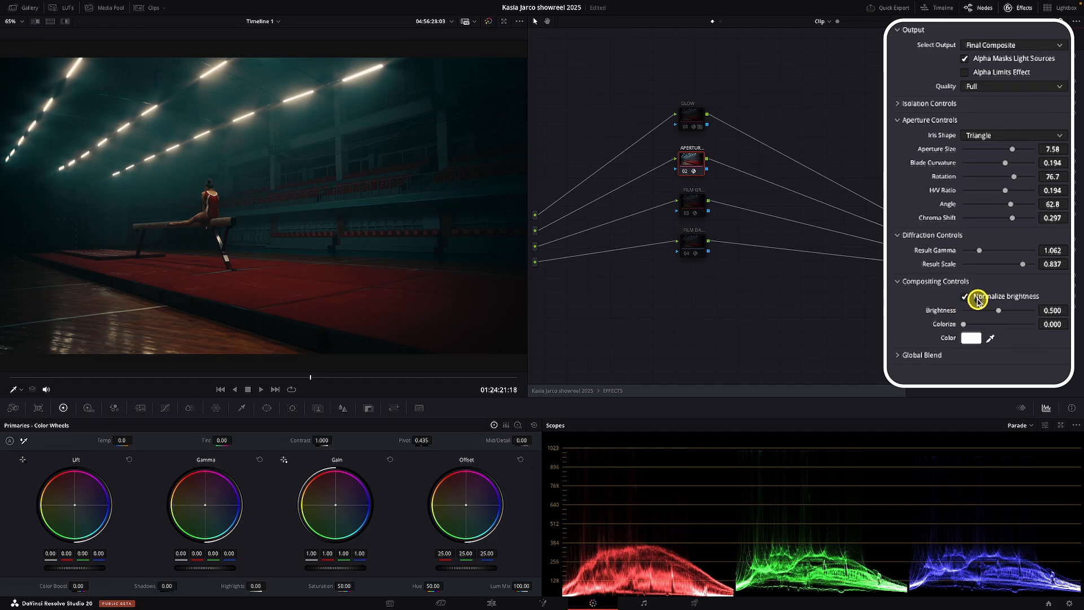
- Toggle Normalize brightness to compare its effect and lower the diffraction's compositing brightness slightly
left_click(965, 295)
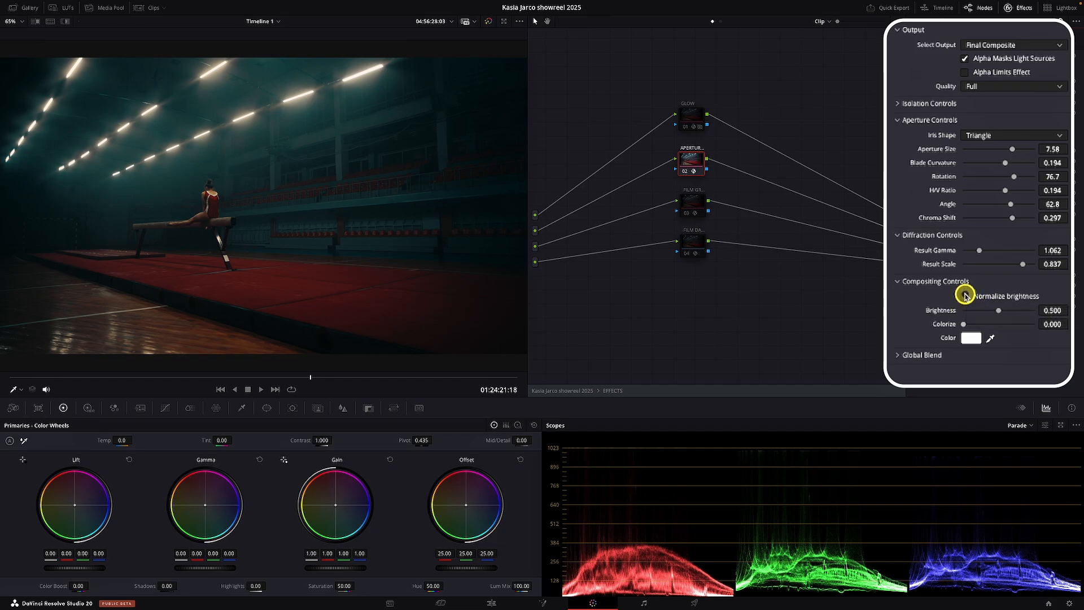
left_click(965, 295)
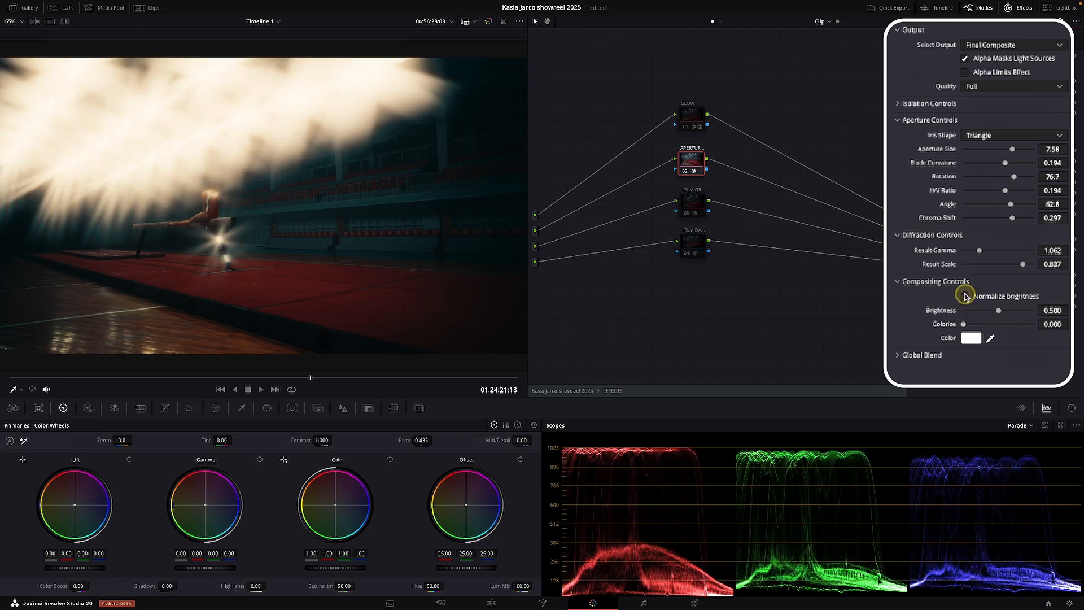
mouse_move(998, 310)
left_mouse_down()
mouse_move(979, 311)
mouse_move(1006, 311)
mouse_move(995, 312)
left_mouse_up()
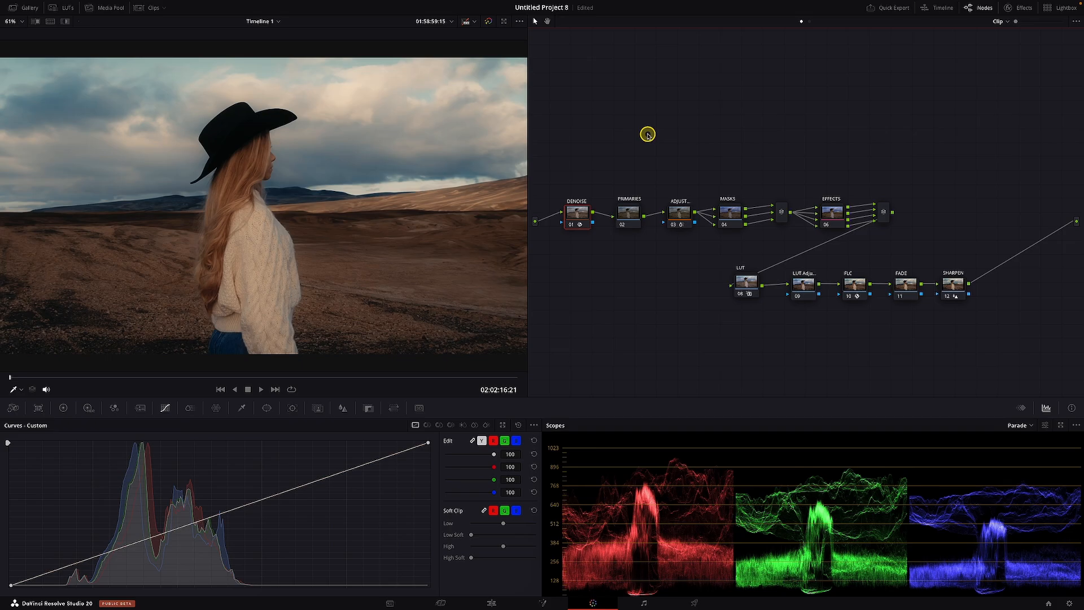
- Open the PRIMARIES compound node and add shadow, midtone and highlight points to the EXPOSURE node's custom curve without bending it
double_click(632, 213)
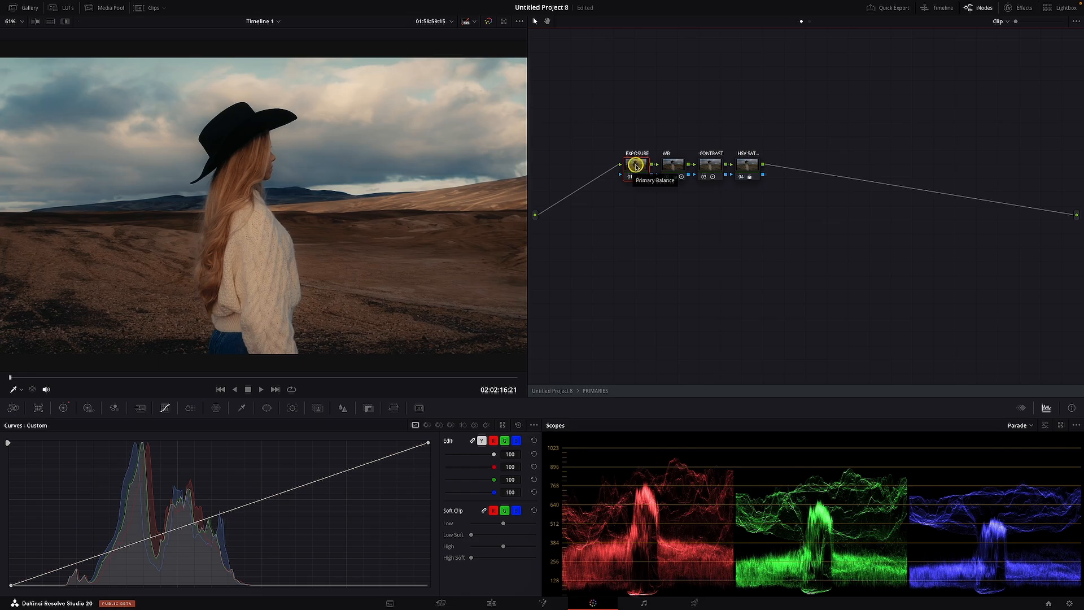
left_click(61, 407)
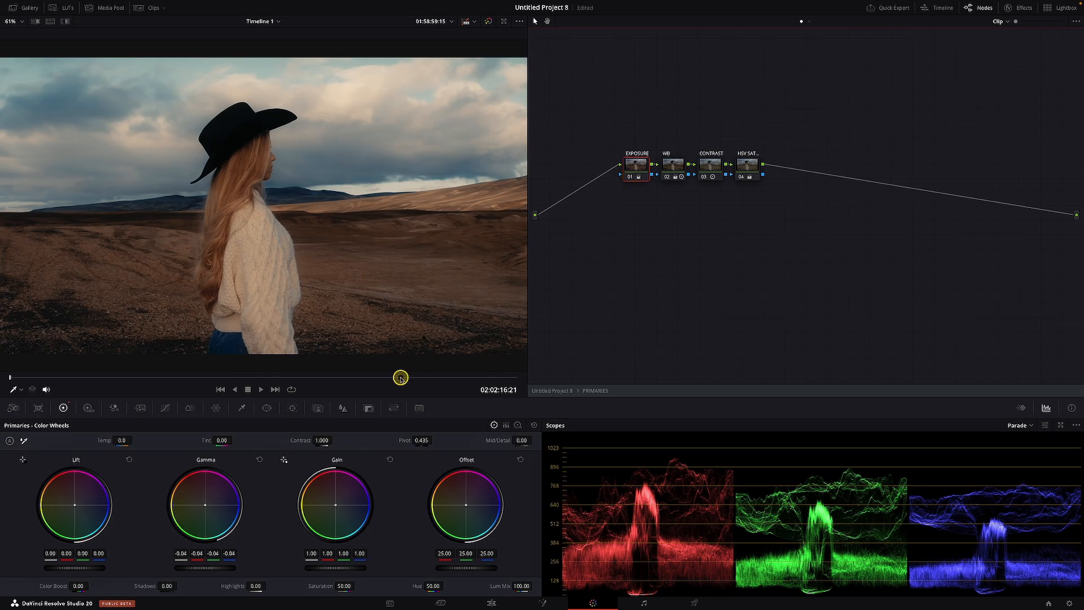
left_click(165, 410)
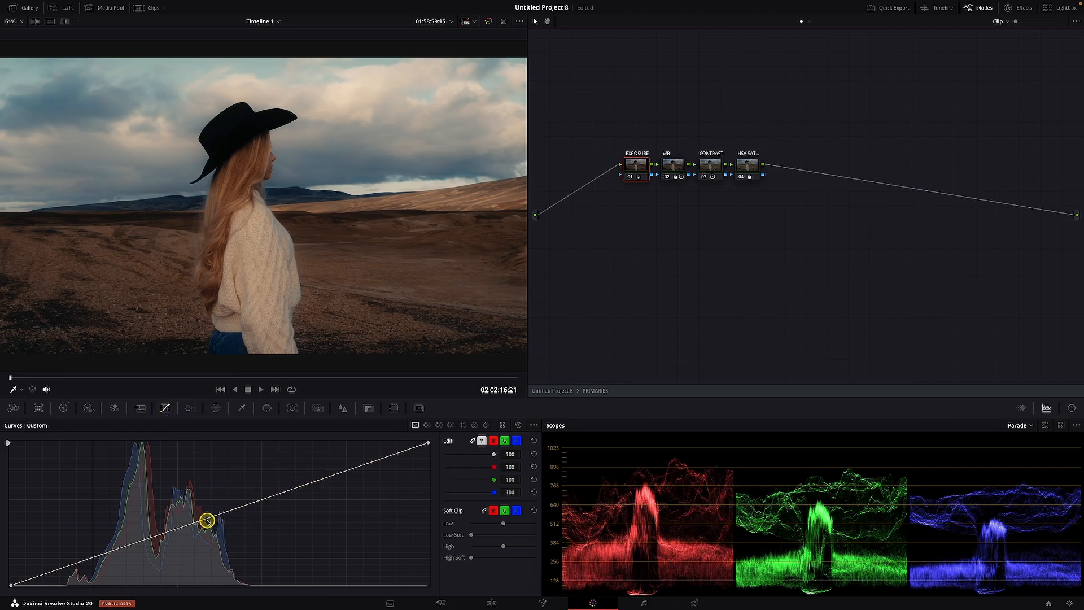
left_click(118, 548, "alt")
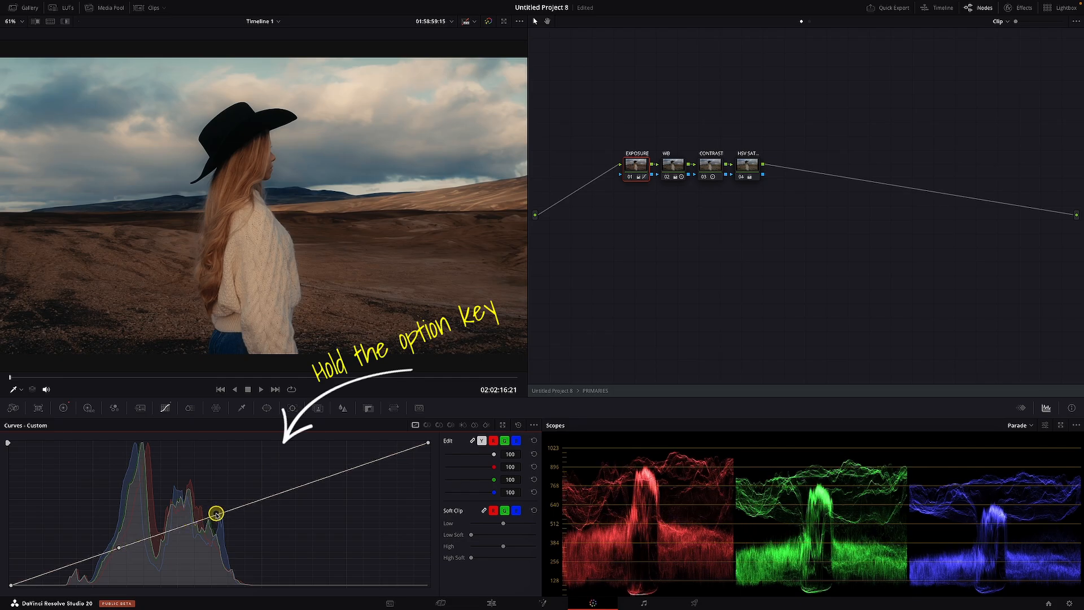
left_click(216, 514, "alt")
- Pull the EXPOSURE curve's midtone and shadow points down to darken the image, and lower the highlight point slightly
left_click_drag(217, 514, 218, 526)
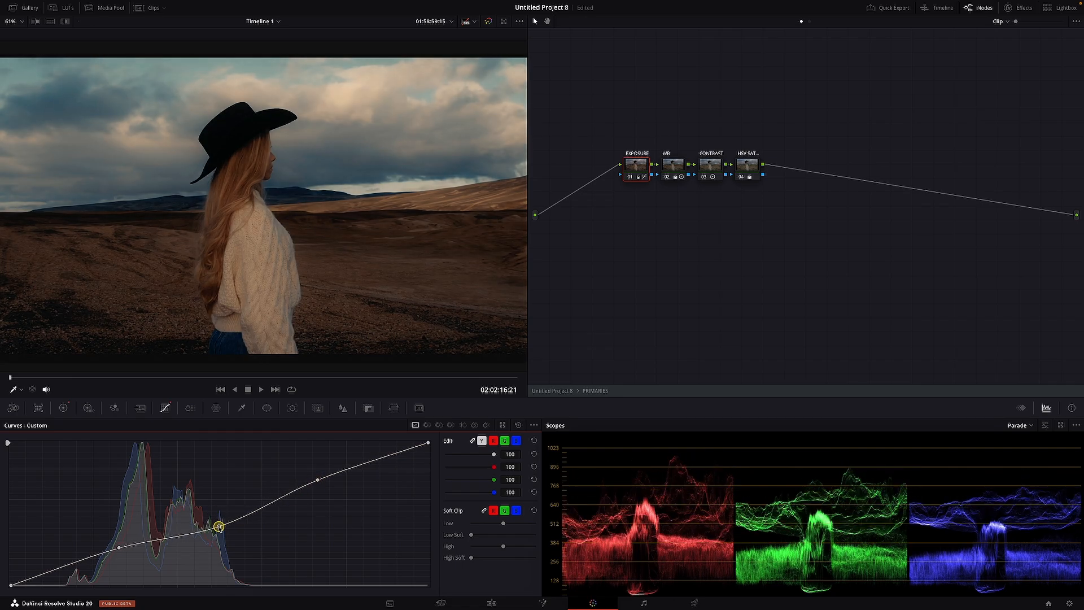
left_click_drag(117, 548, 120, 555)
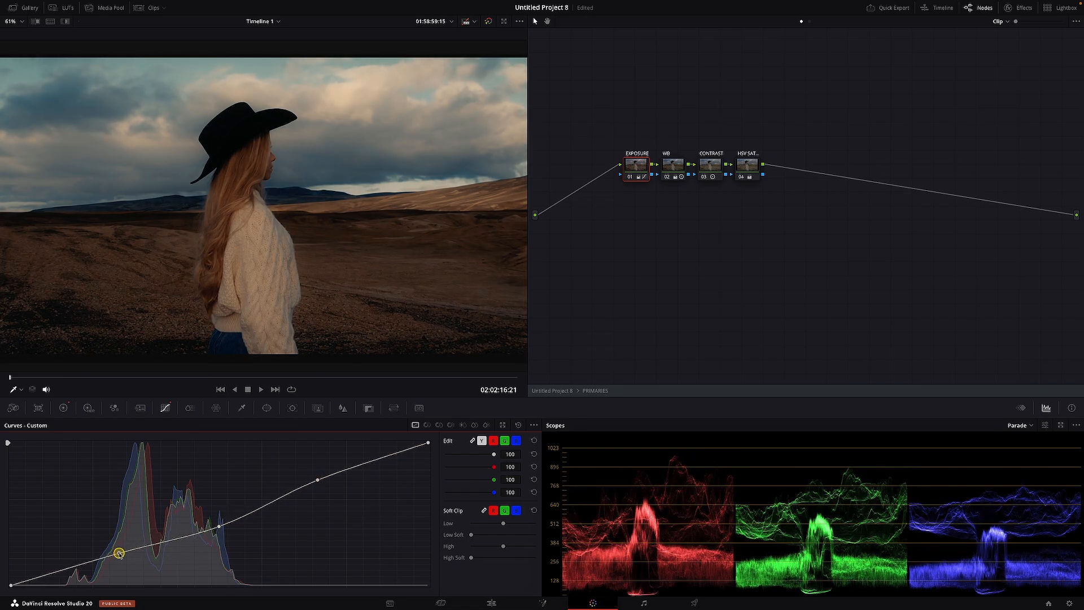
left_click_drag(219, 526, 222, 533)
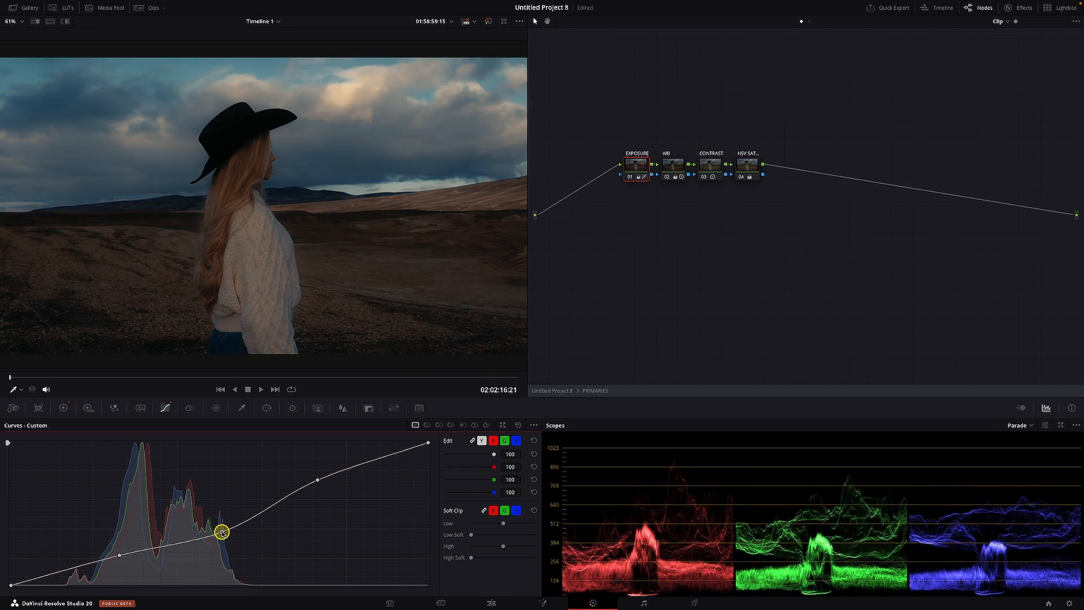
mouse_move(318, 479)
left_mouse_down()
mouse_move(325, 510)
mouse_move(314, 482)
left_mouse_up()
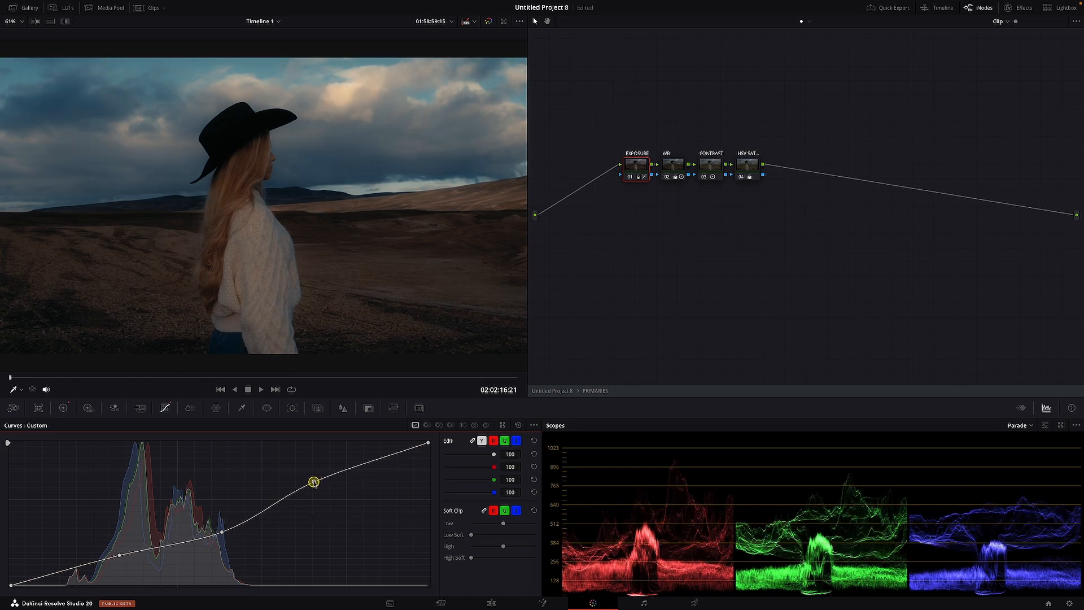